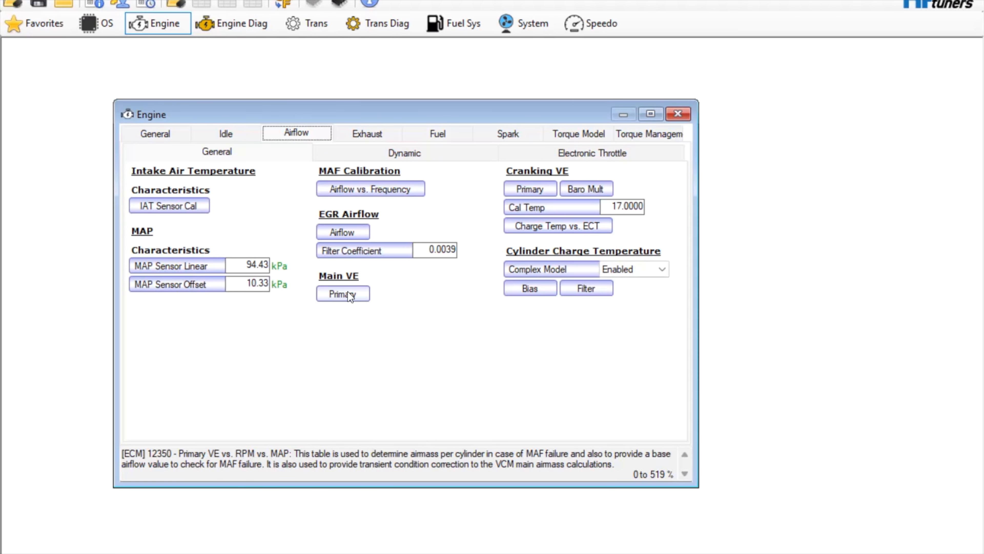
Step: Multiply every cell of the Main VE Primary table (Primary VE vs. RPM vs. MAP) by 1.05 and close the Engine windows
{"action": "left_click", "coordinate": [348, 291]}
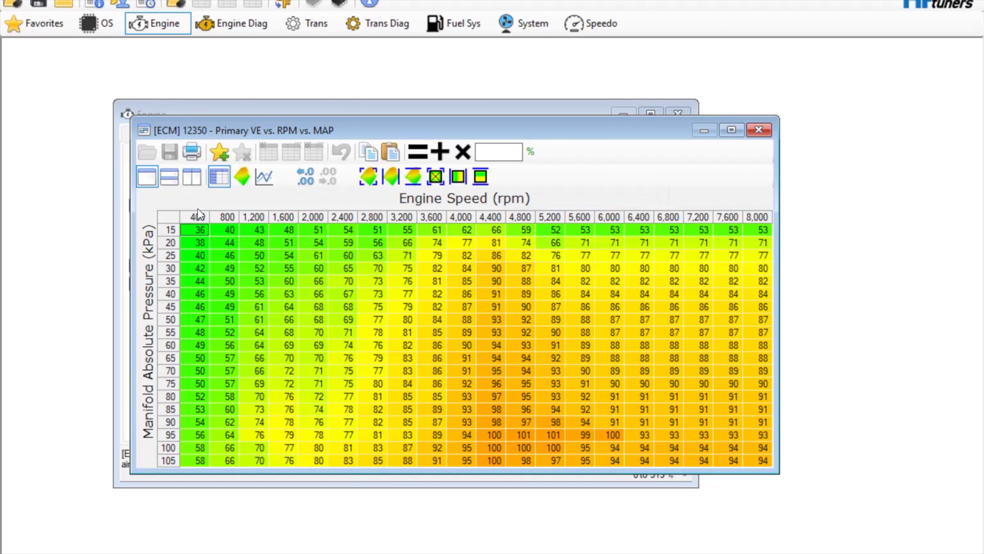
{"action": "left_click", "coordinate": [173, 219]}
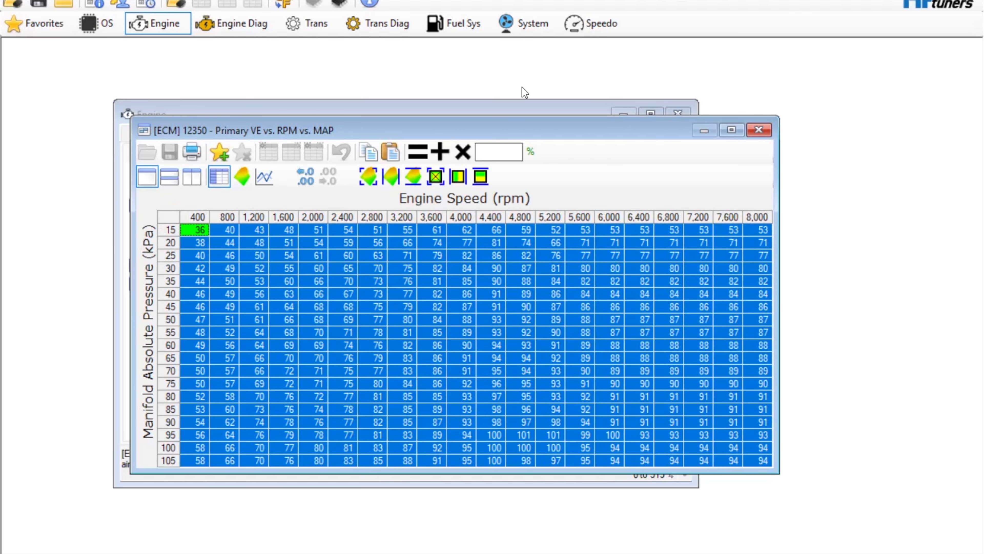
{"action": "left_click", "coordinate": [491, 151]}
{"action": "type", "text": "1.05"}
{"action": "left_click", "coordinate": [463, 150]}
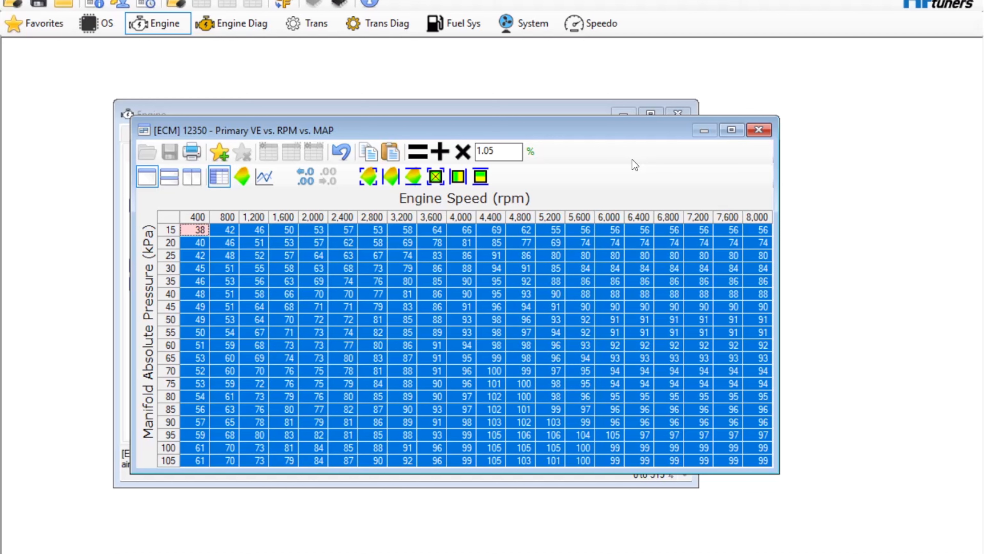
{"action": "left_click", "coordinate": [763, 132]}
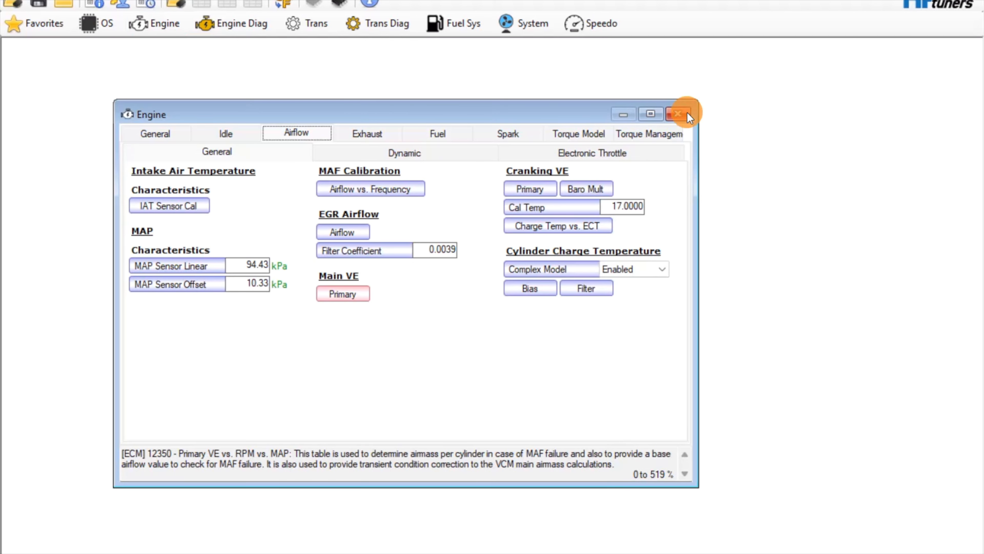
{"action": "left_click", "coordinate": [687, 114]}
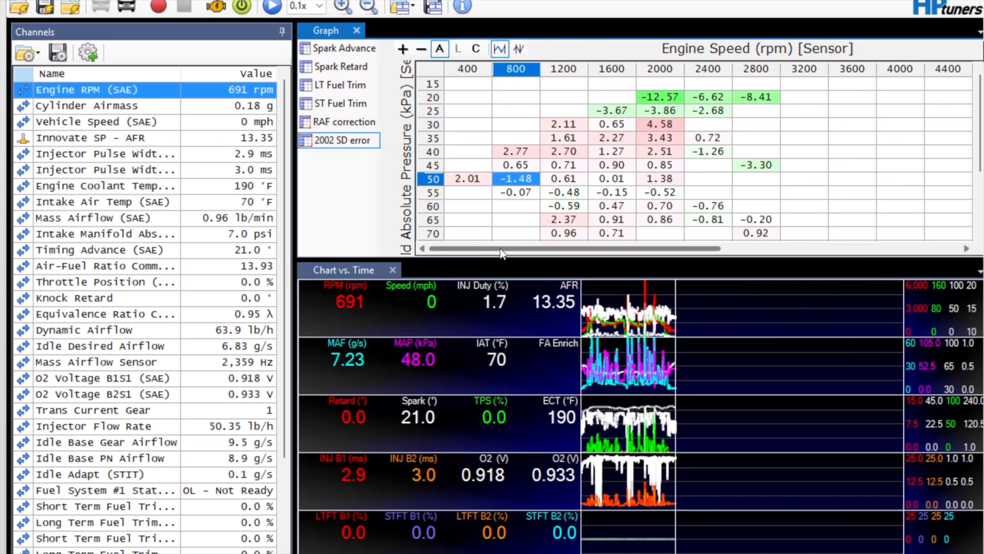
Step: Examine the 2002 SD error graph across the engine speed and manifold pressure ranges
{"action": "mouse_move", "coordinate": [501, 248]}
{"action": "left_mouse_down"}
{"action": "mouse_move", "coordinate": [517, 248]}
{"action": "mouse_move", "coordinate": [503, 247]}
{"action": "left_mouse_up"}
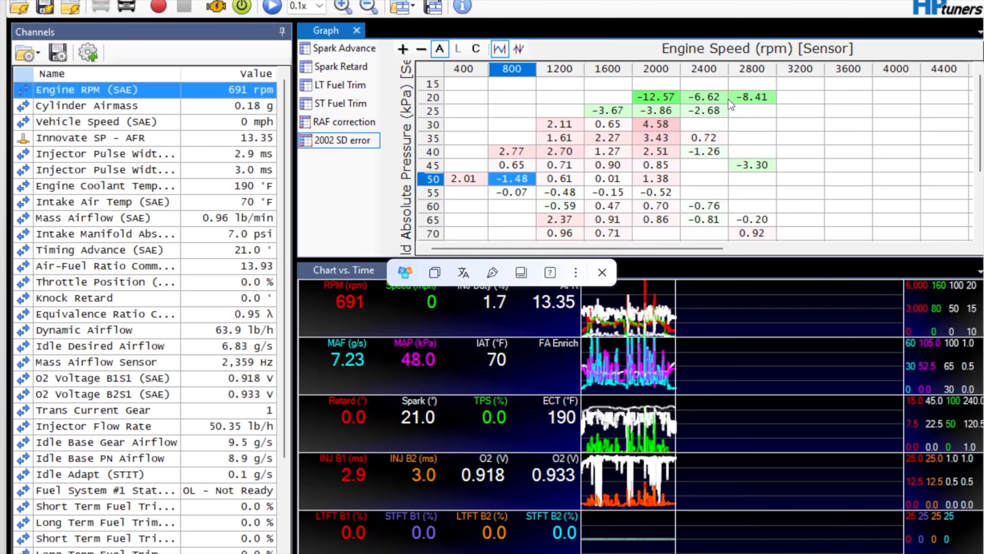
{"action": "left_click", "coordinate": [654, 250]}
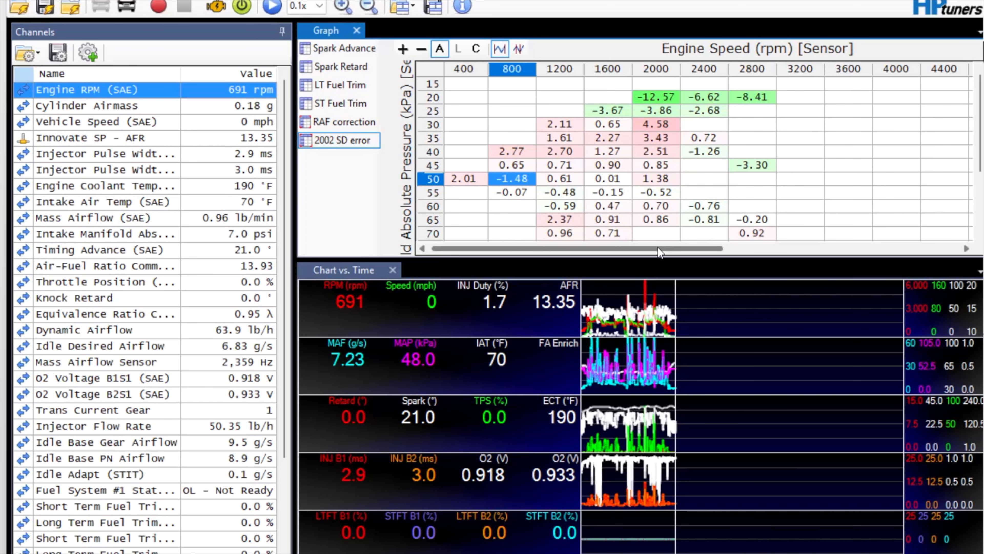
{"action": "left_click_drag", "start_coordinate": [658, 247], "coordinate": [761, 247]}
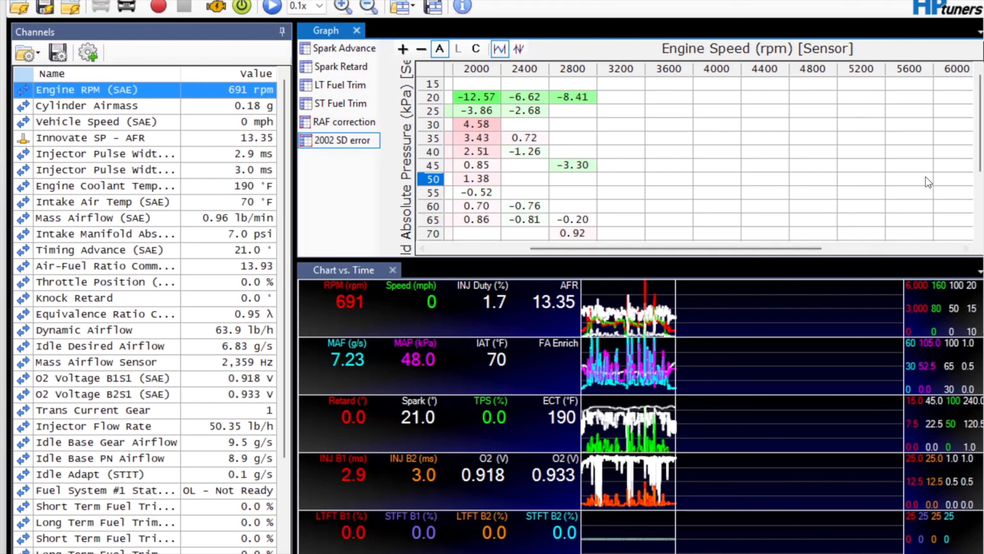
{"action": "scroll", "coordinate": [925, 176], "scroll_direction": "down", "scroll_amount": 3}
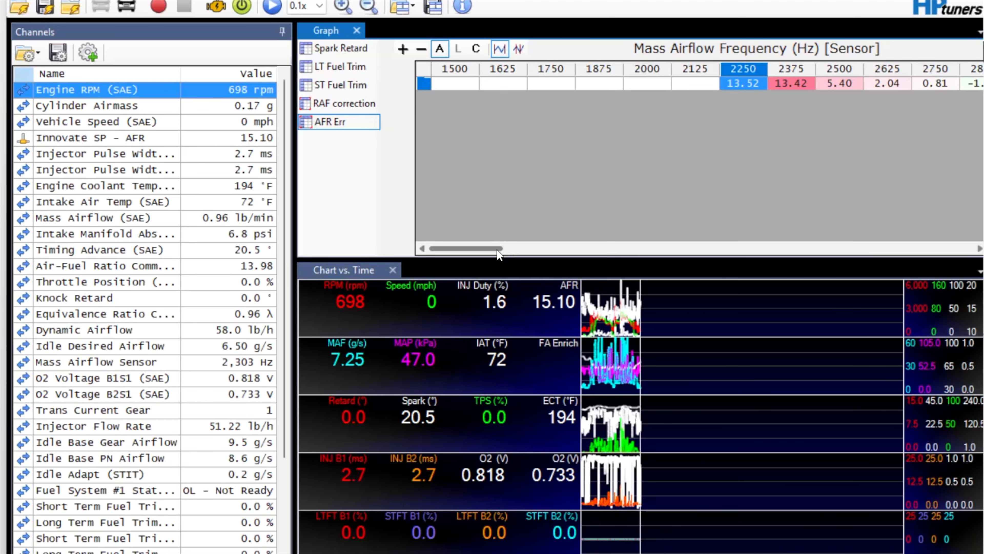
Step: Examine the AFR Err graph across the mass airflow frequency range from 1500 Hz upward
{"action": "left_click_drag", "start_coordinate": [489, 248], "coordinate": [525, 248]}
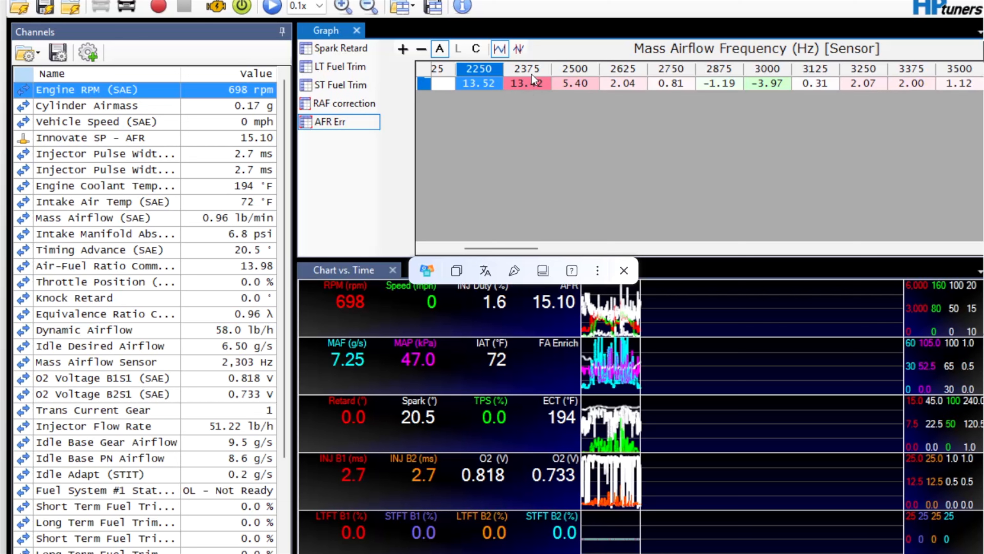
{"action": "left_click_drag", "start_coordinate": [499, 248], "coordinate": [766, 244]}
{"action": "left_click_drag", "start_coordinate": [764, 240], "coordinate": [488, 285]}
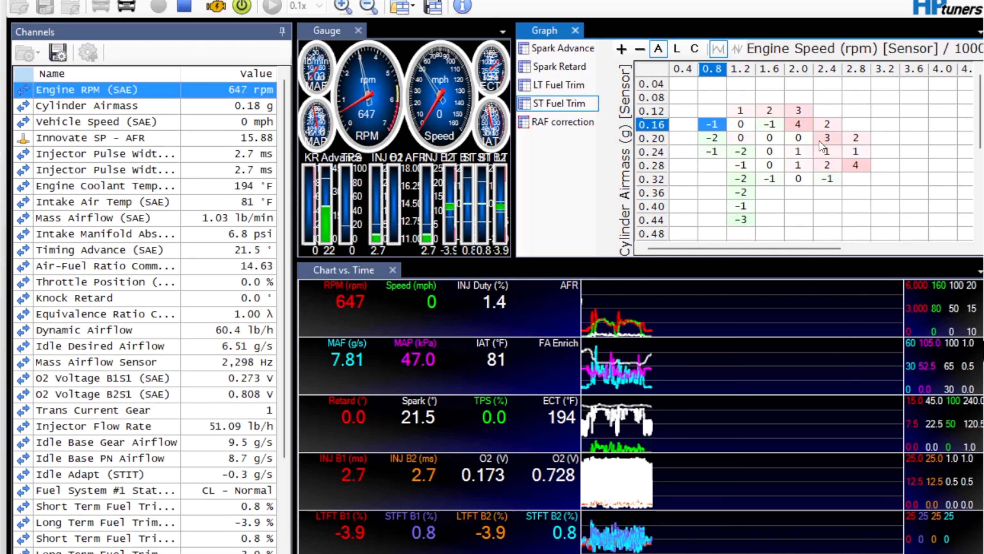
Step: Compare the long-term and short-term fuel trim graphs of the running scan
{"action": "right_click", "coordinate": [570, 88]}
{"action": "left_click", "coordinate": [550, 85]}
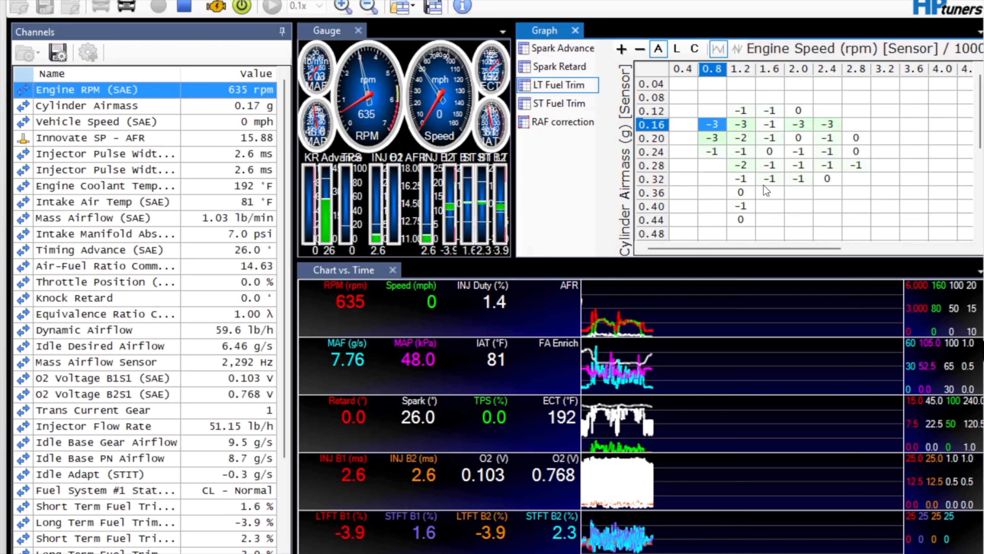
{"action": "right_click", "coordinate": [566, 110]}
{"action": "left_click", "coordinate": [541, 101]}
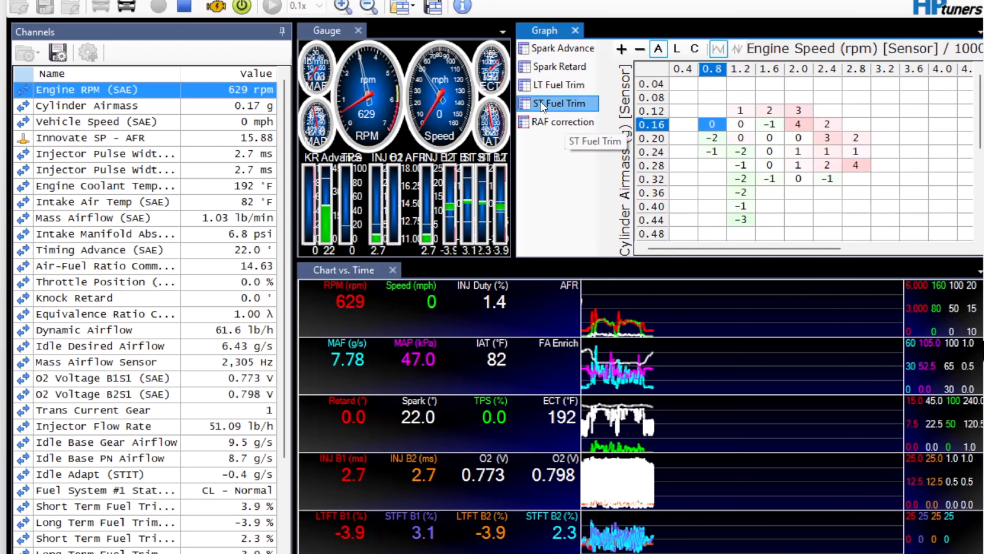
{"action": "left_click", "coordinate": [548, 85]}
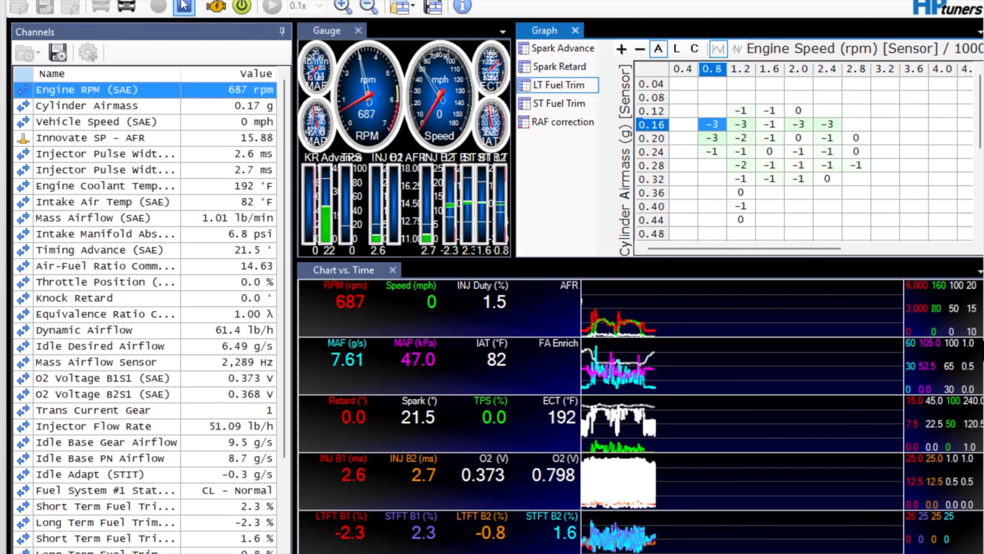
Step: Stop the scan and copy all cells of the LT Fuel Trim graph
{"action": "left_click", "coordinate": [186, 7]}
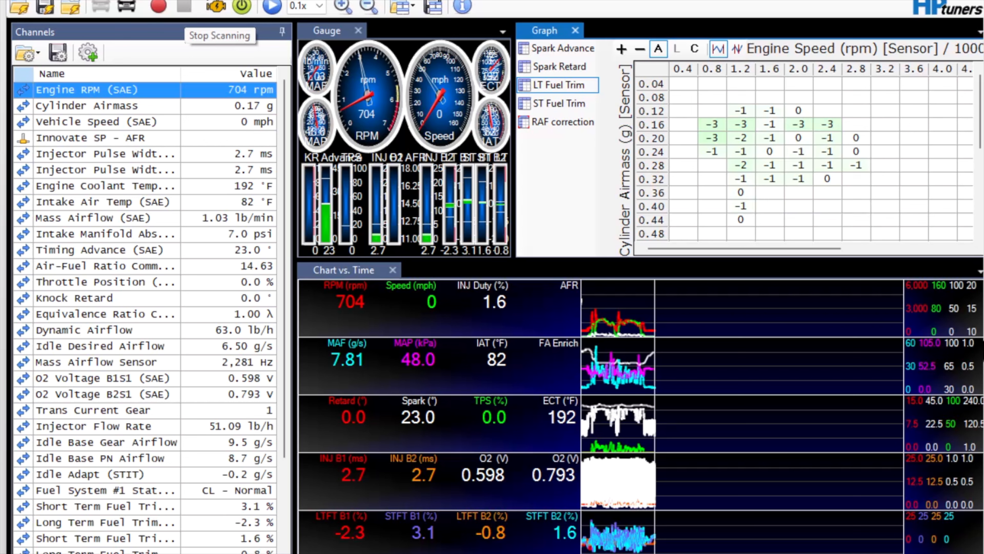
{"action": "left_click", "coordinate": [657, 66]}
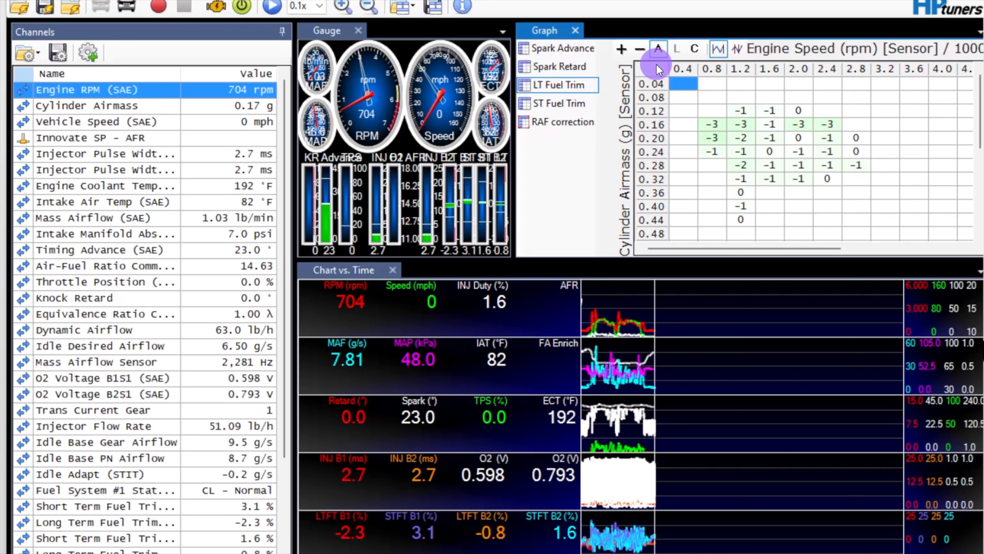
{"action": "right_click", "coordinate": [656, 66]}
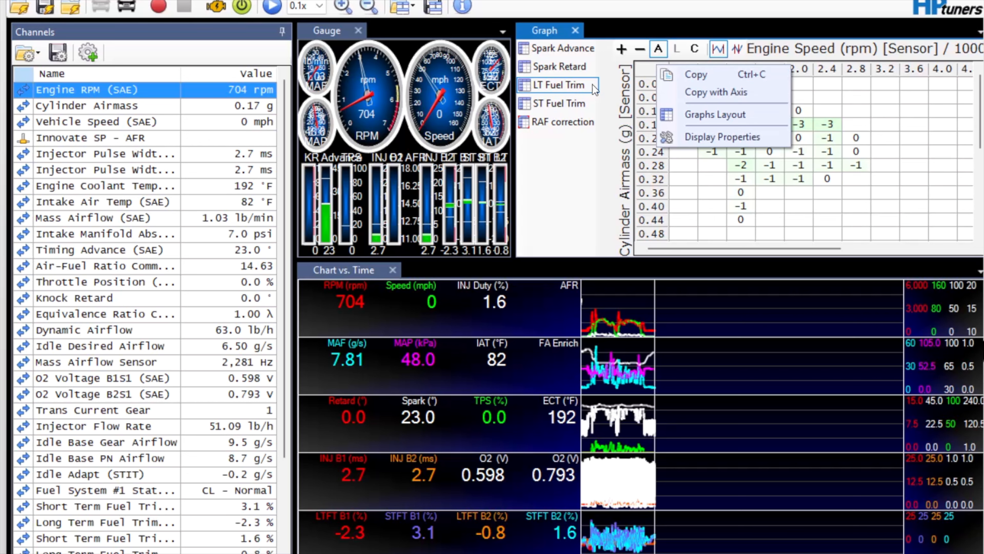
{"action": "left_click", "coordinate": [564, 86]}
{"action": "left_click", "coordinate": [563, 102]}
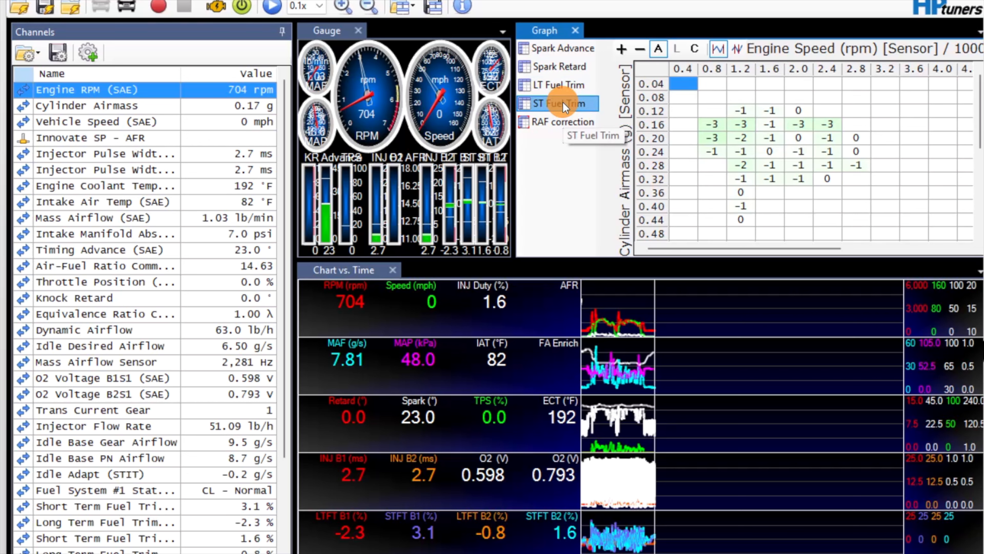
{"action": "left_click", "coordinate": [561, 85]}
{"action": "left_click", "coordinate": [662, 68]}
{"action": "right_click", "coordinate": [664, 66]}
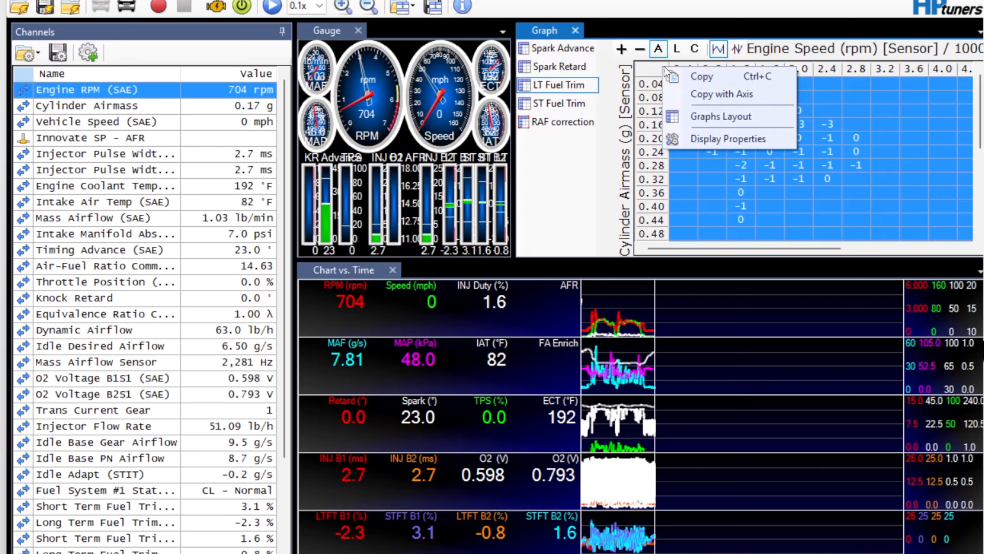
{"action": "left_click", "coordinate": [681, 77]}
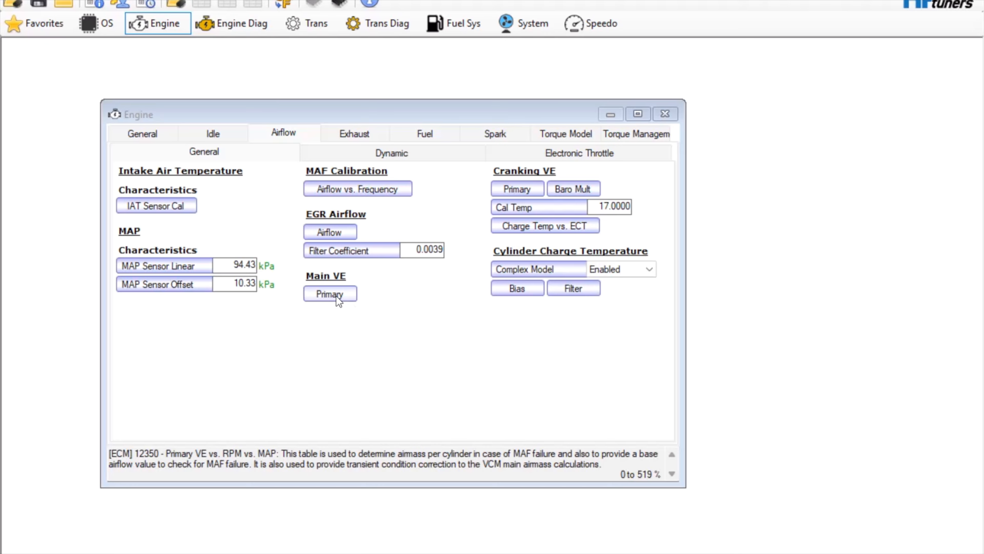
Step: Apply the copied long-term fuel trims to the entire Main VE Primary table with Paste Special and close the table
{"action": "left_click", "coordinate": [332, 293]}
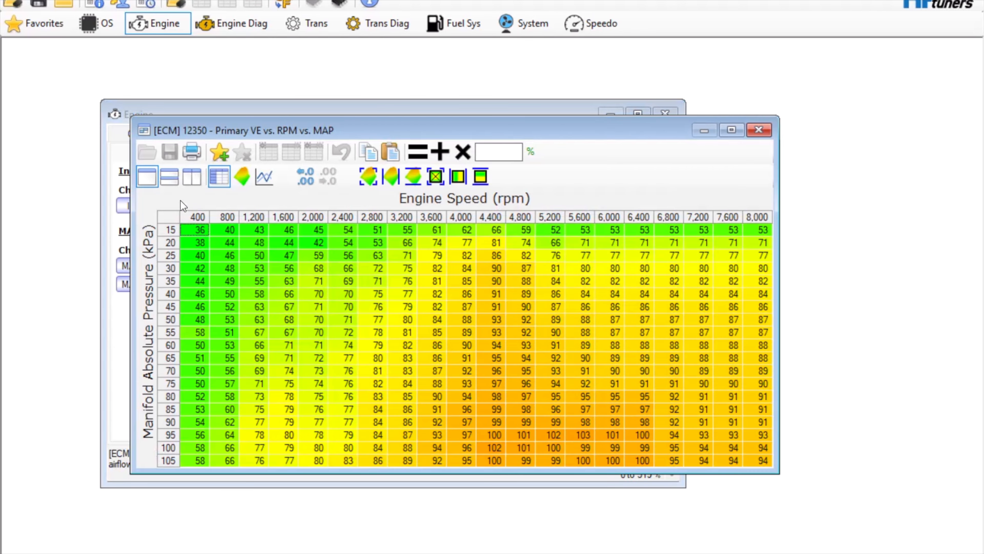
{"action": "left_click", "coordinate": [172, 219]}
{"action": "right_click", "coordinate": [172, 219]}
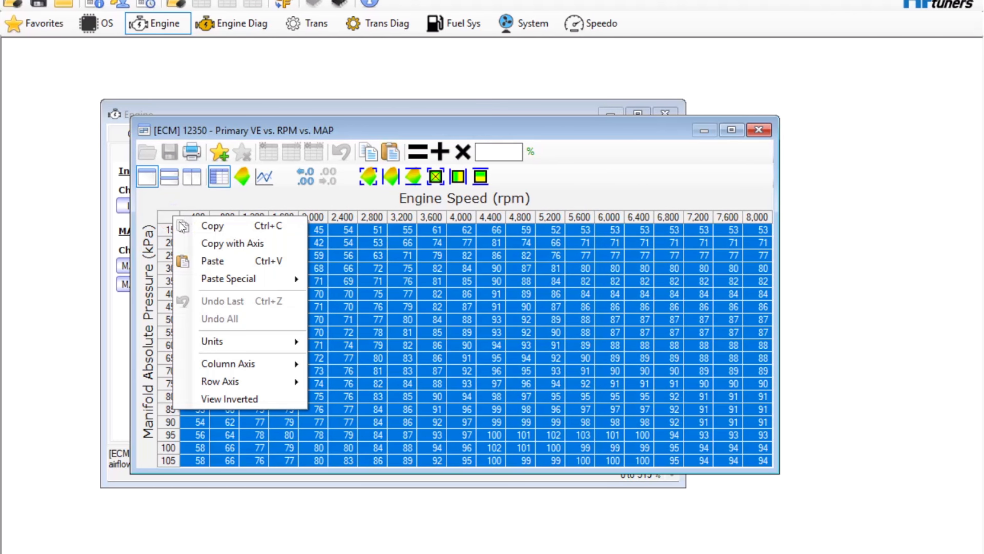
{"action": "mouse_move", "coordinate": [236, 281]}
{"action": "left_click", "coordinate": [372, 335]}
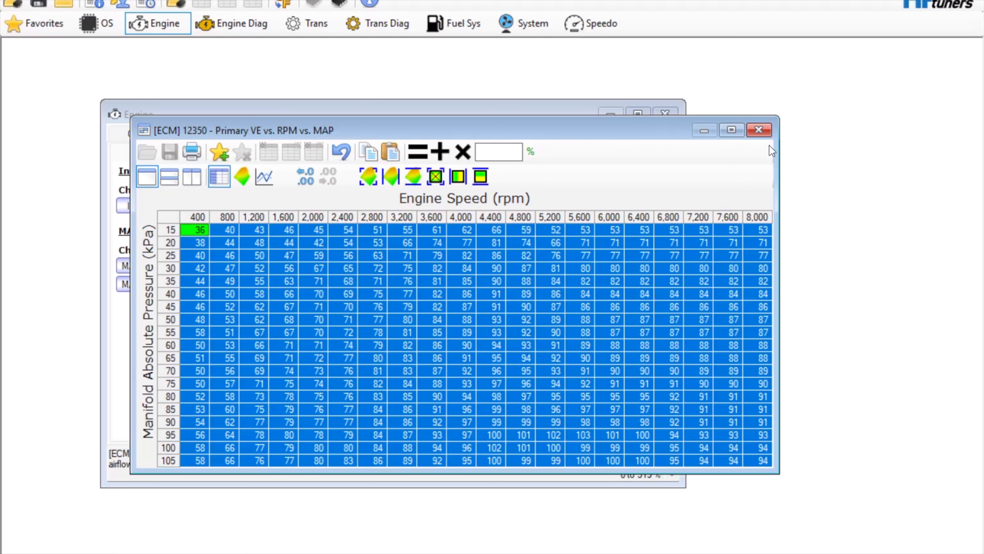
{"action": "left_click", "coordinate": [760, 131]}
Step: Reopen the Main VE Primary table to review the changed cells, and close the table and Engine windows
{"action": "left_click", "coordinate": [340, 294]}
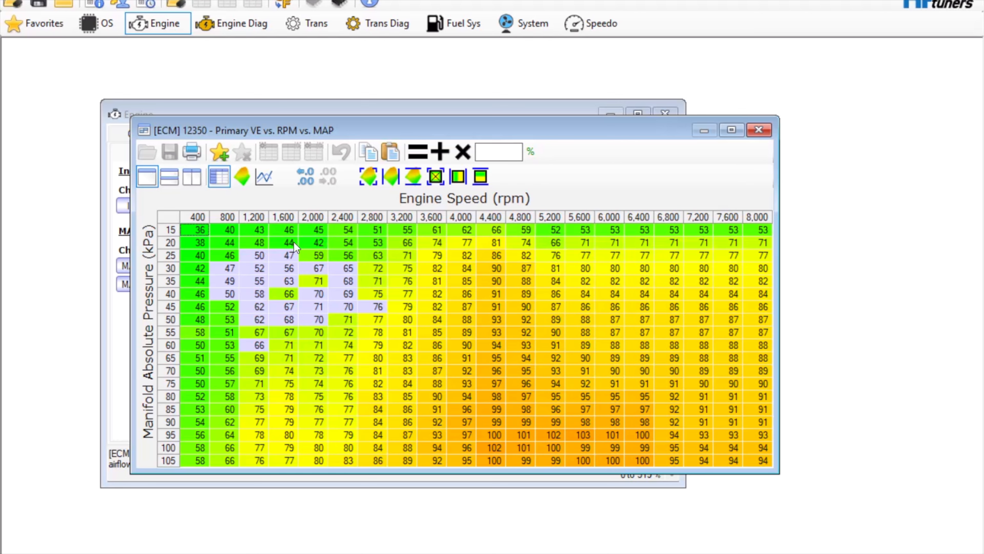
{"action": "left_click", "coordinate": [759, 130]}
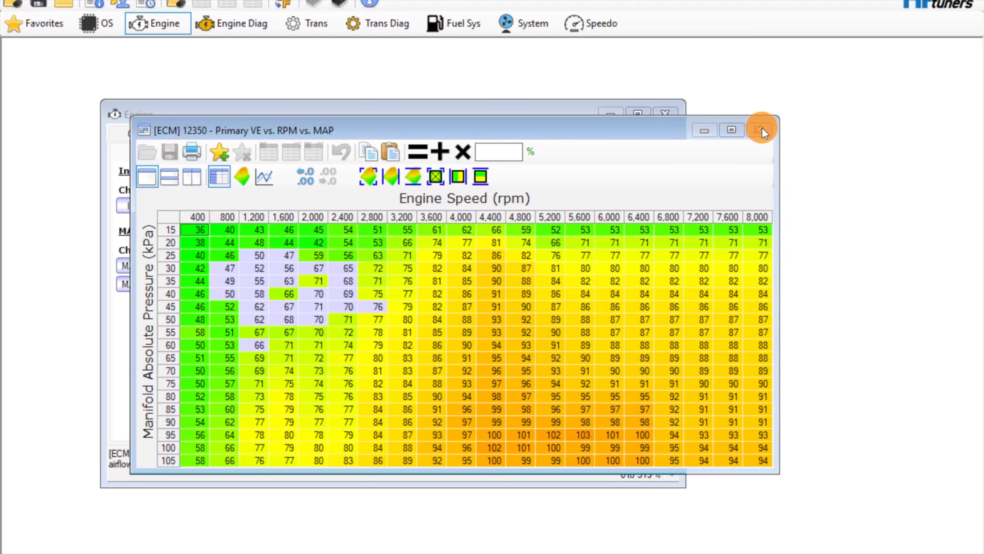
{"action": "left_click", "coordinate": [672, 113]}
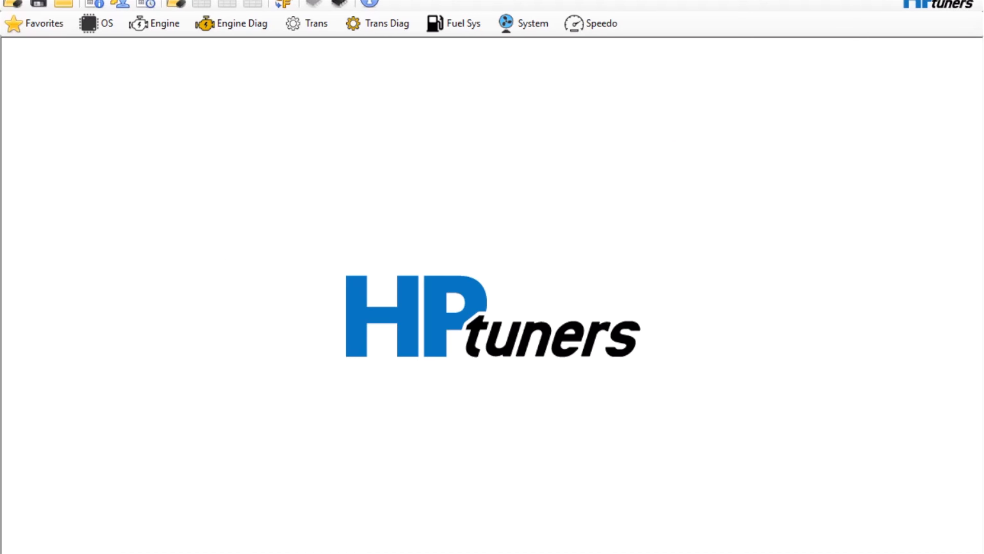
{"action": "key", "text": "alt+F4"}
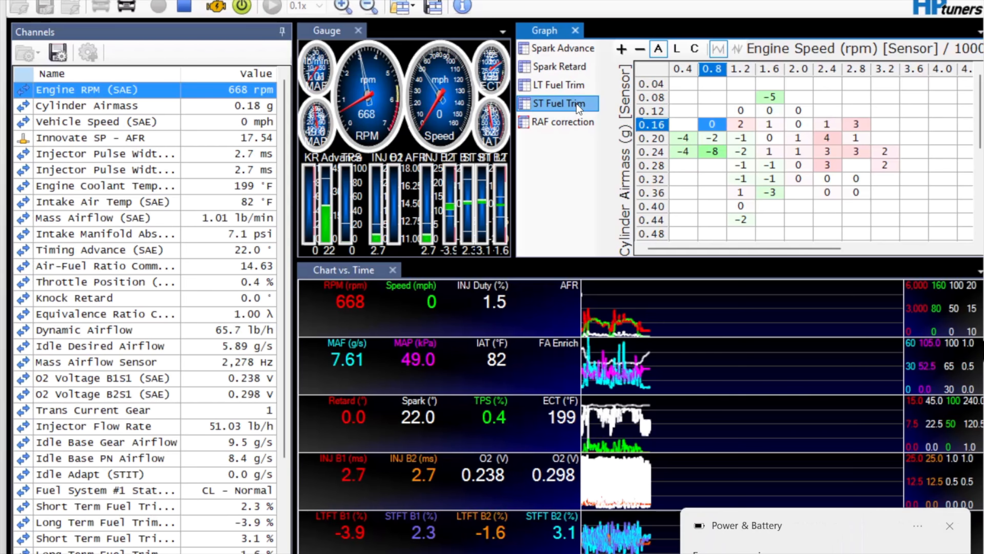
Step: Show the LT Fuel Trim graph for the new scan
{"action": "left_click", "coordinate": [568, 85]}
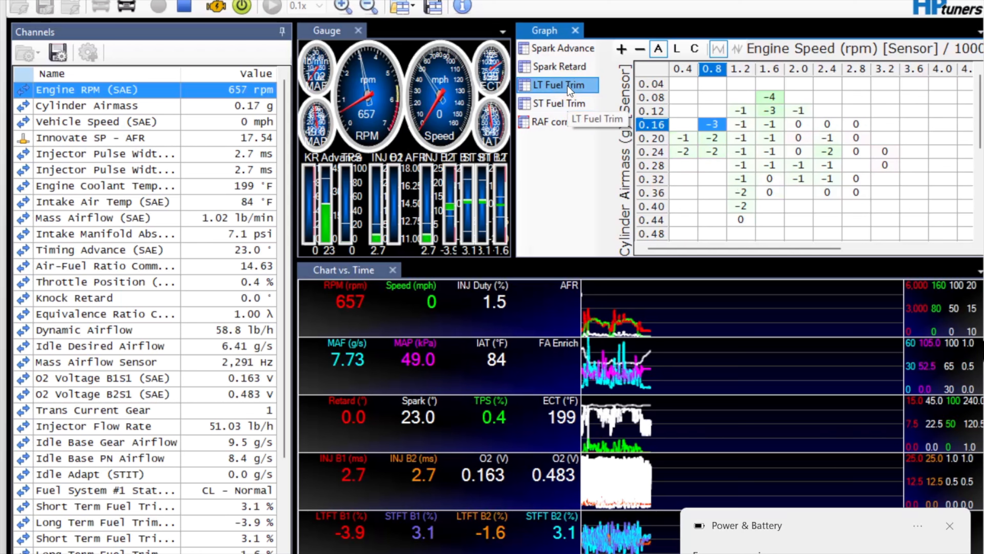